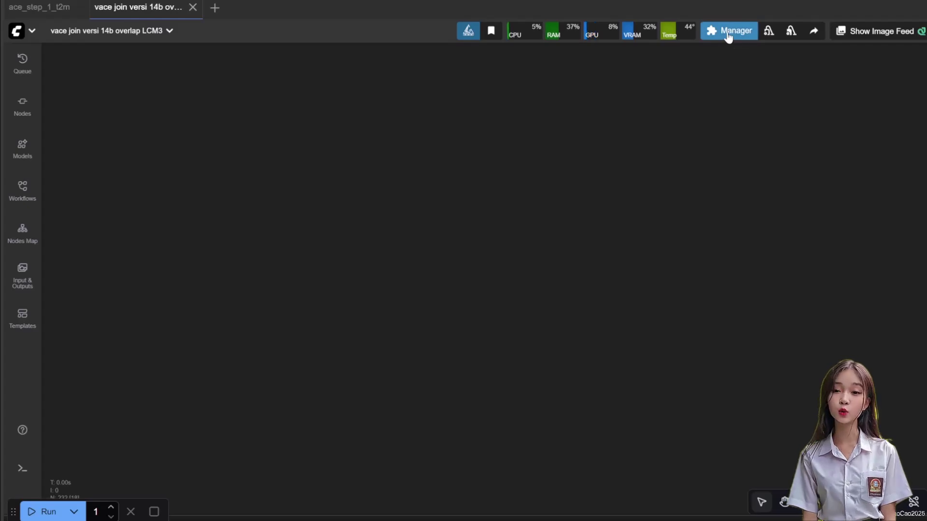
# Step: Open the Custom Nodes Manager from the Manager menu; its list fails to load
pyautogui.click(728, 37)
pyautogui.click(509, 159)
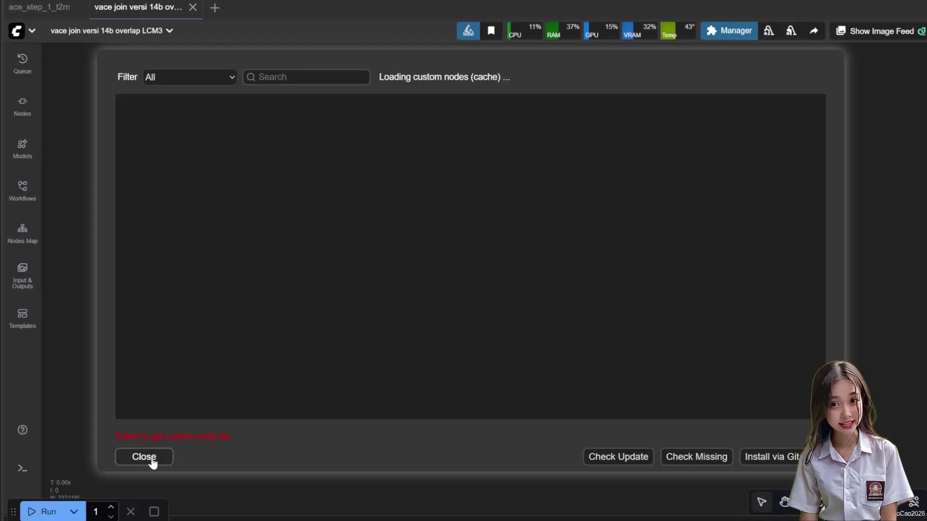
# Step: Close the Manager dialogs and select ComfyUI-Manager inside ComfyUI\custom_nodes in File Explorer
pyautogui.click(144, 457)
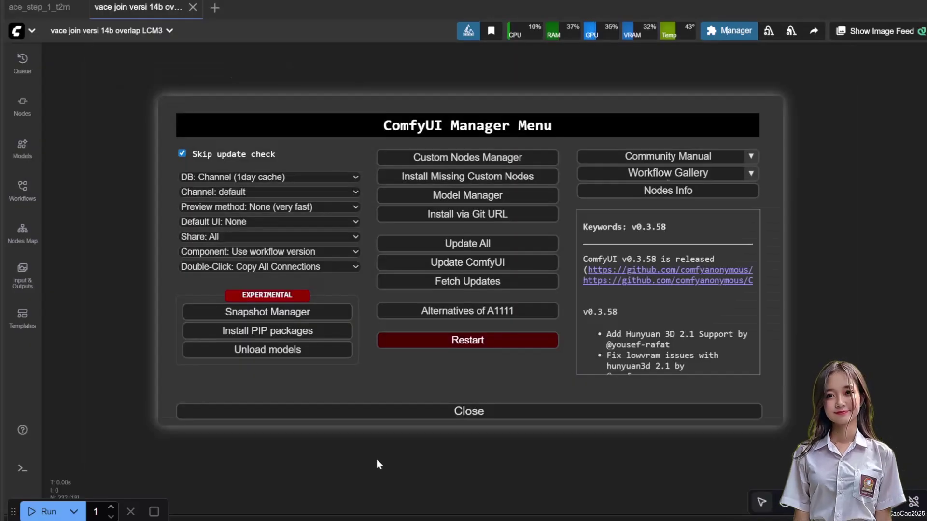
pyautogui.click(422, 408)
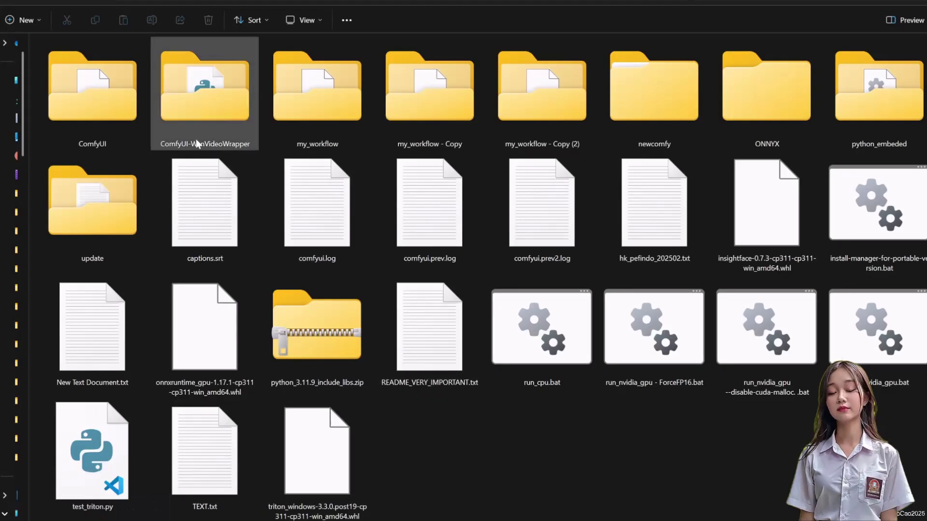
pyautogui.click(121, 116)
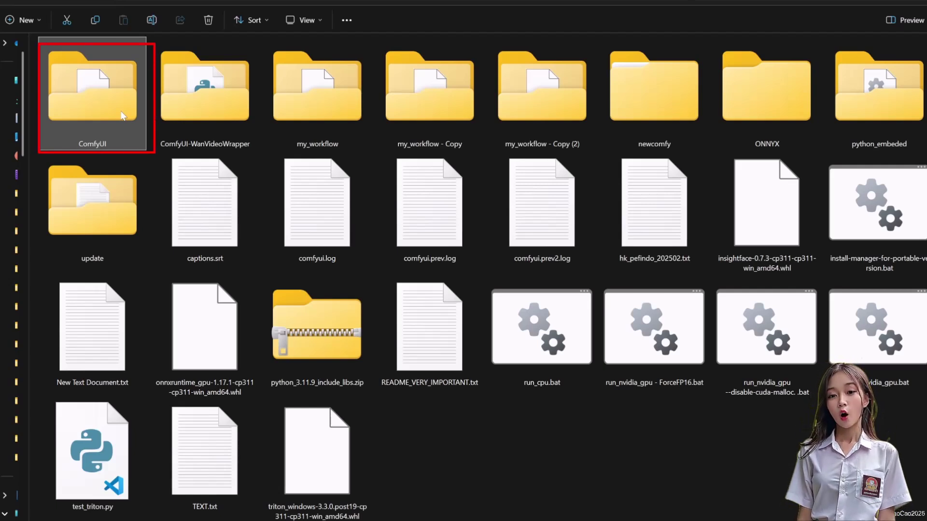
pyautogui.doubleClick(122, 116)
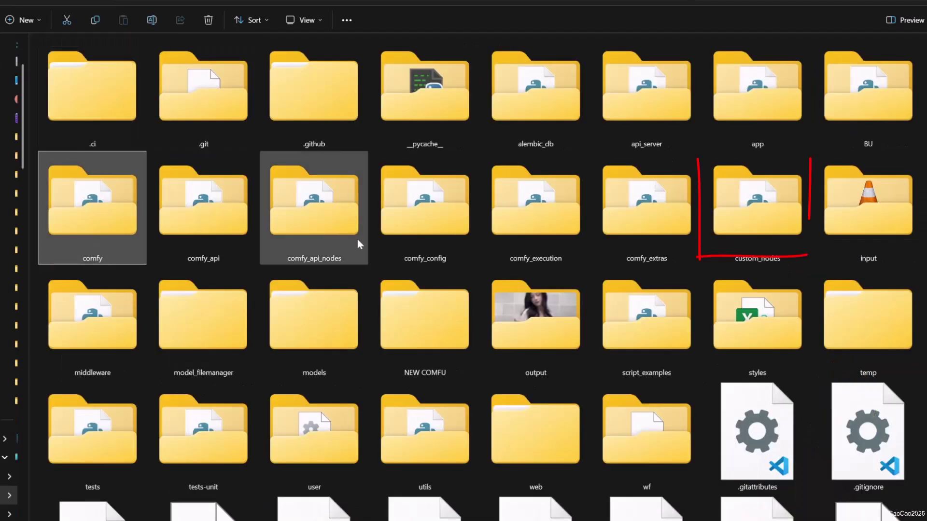
pyautogui.click(742, 254)
pyautogui.doubleClick(743, 254)
pyautogui.click(187, 296)
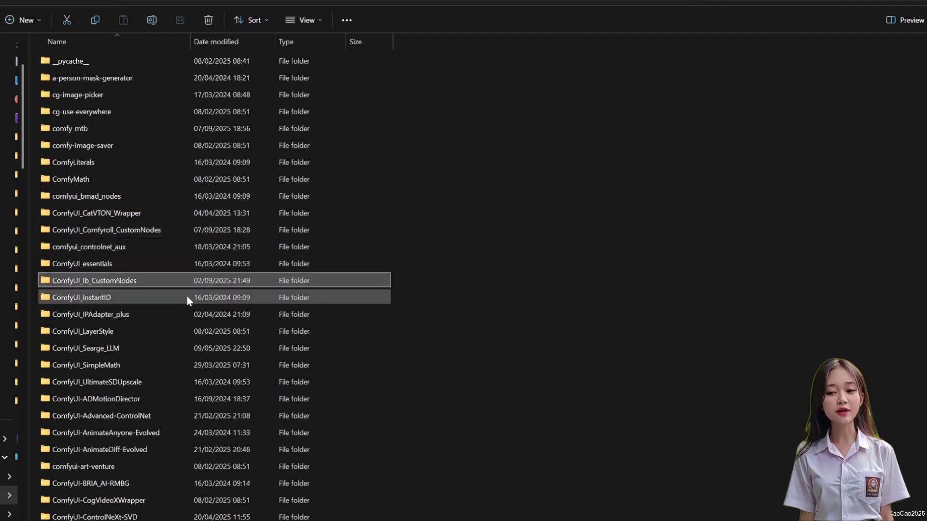
pyautogui.scroll(-4, 238, 411)
pyautogui.scroll(-4, 161, 382)
pyautogui.scroll(-4, 143, 421)
pyautogui.click(139, 396)
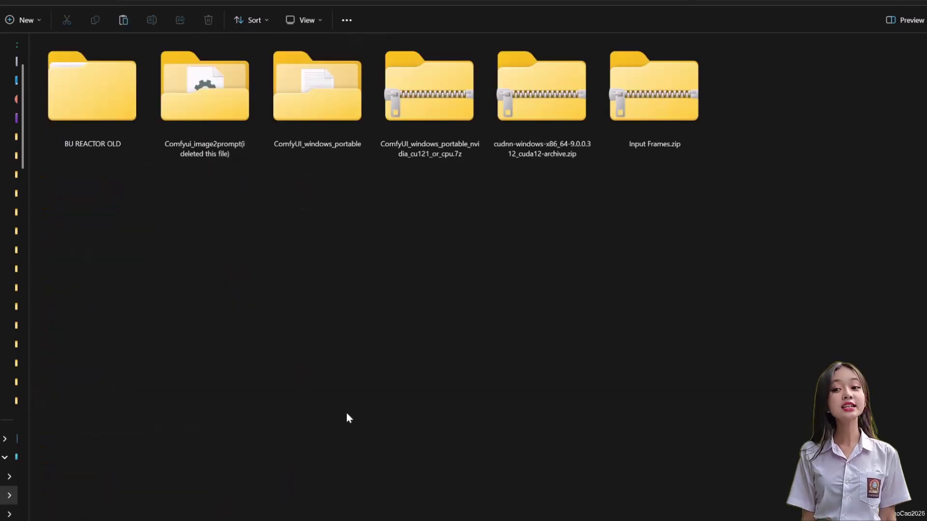
# Step: Open the ComfyUI-Manager folder and enter CMD in its address bar
pyautogui.hotkey('ctrl', 'v')
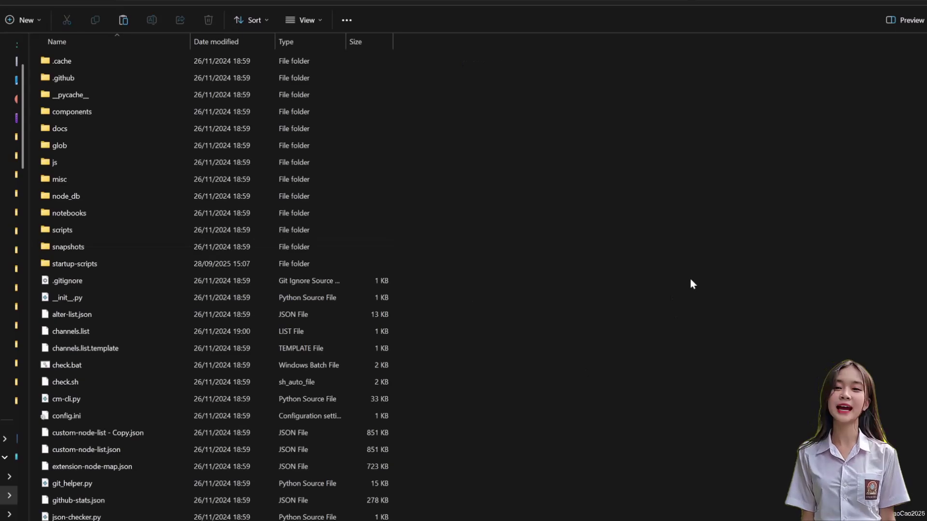
pyautogui.hotkey('ctrl', 'l')
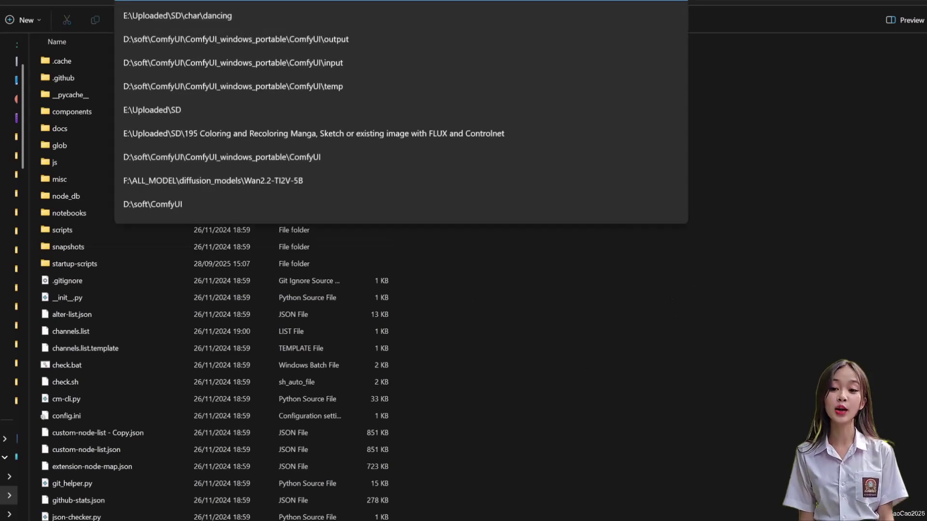
pyautogui.write('CMD')
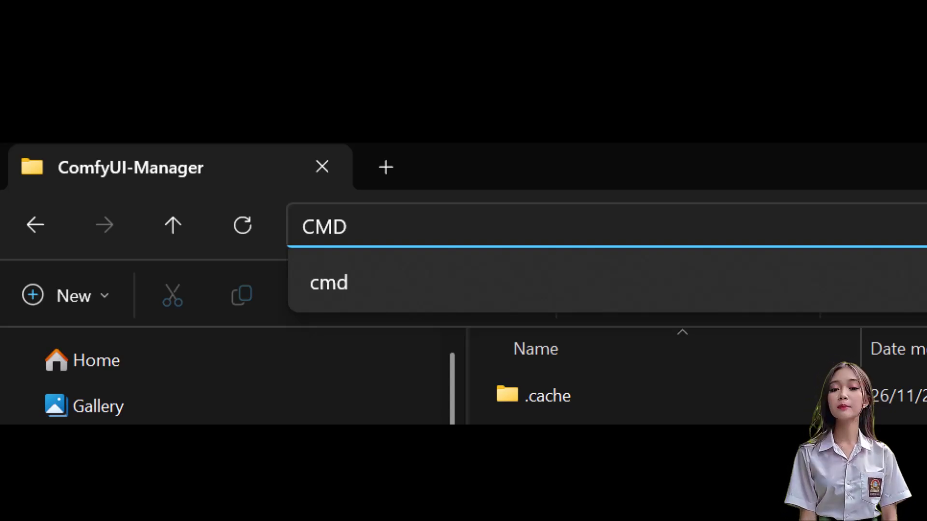
# Step: Launch Command Prompt in ComfyUI-Manager and run git pull to update it
pyautogui.press('Return')
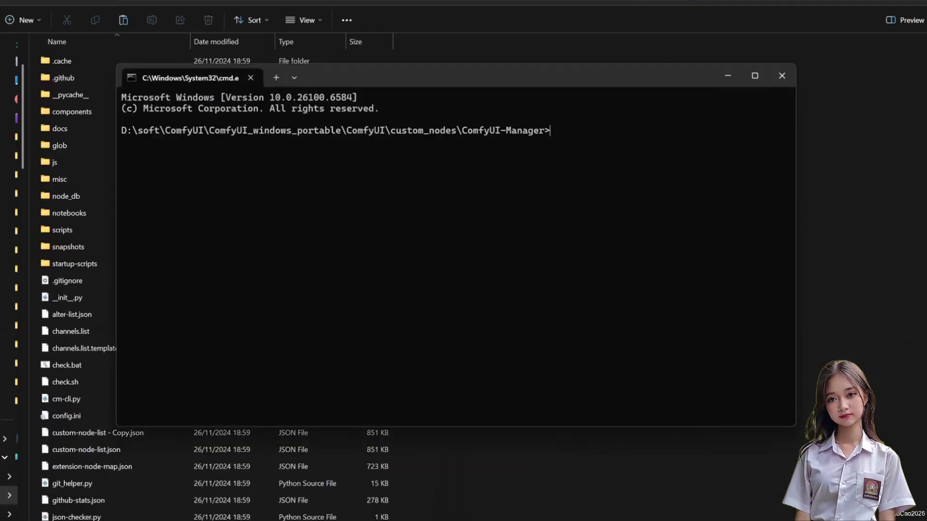
pyautogui.write('git pull')
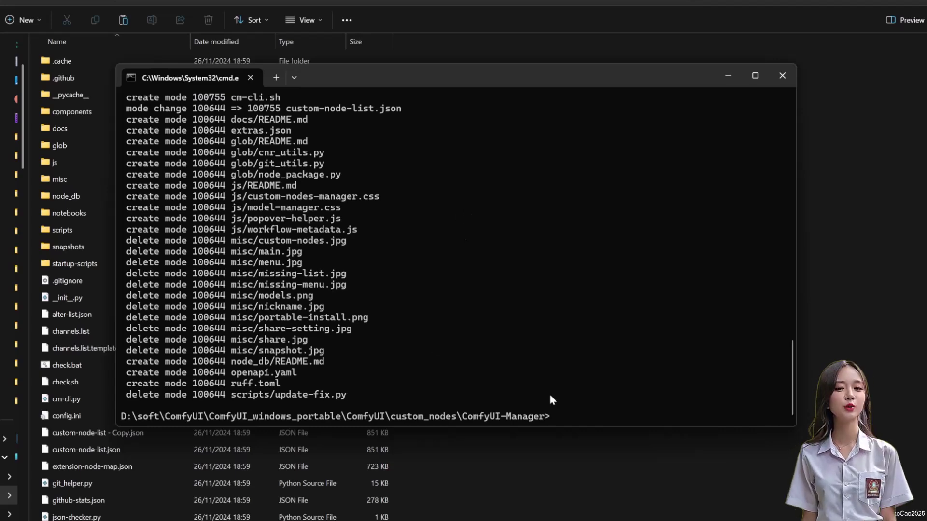
pyautogui.scroll(4, 516, 360)
pyautogui.scroll(-4, 515, 351)
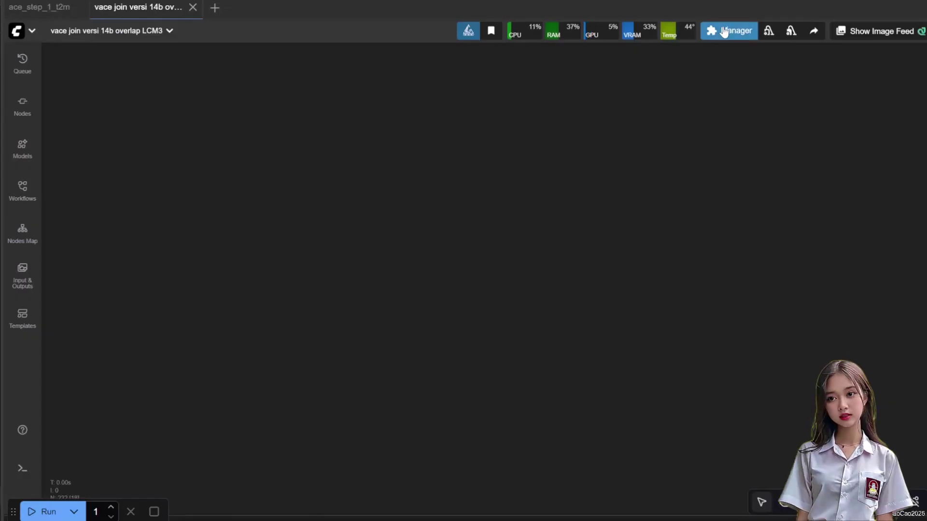
# Step: Restart the ComfyUI server from the Manager menu and confirm the reboot
pyautogui.click(726, 31)
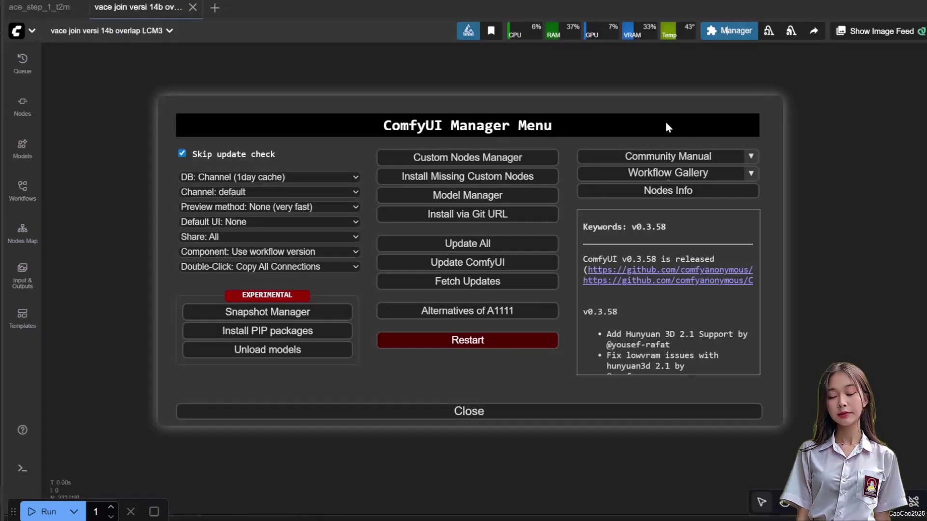
pyautogui.click(466, 342)
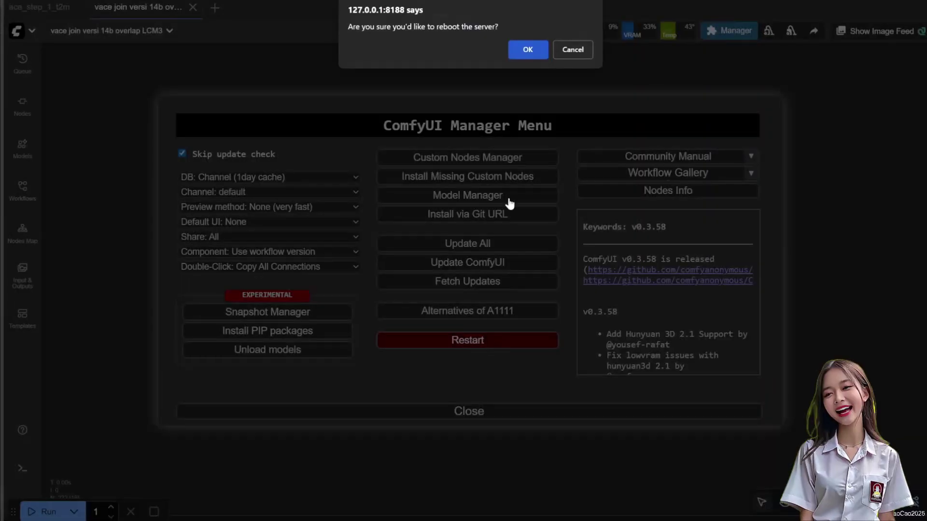
pyautogui.click(529, 48)
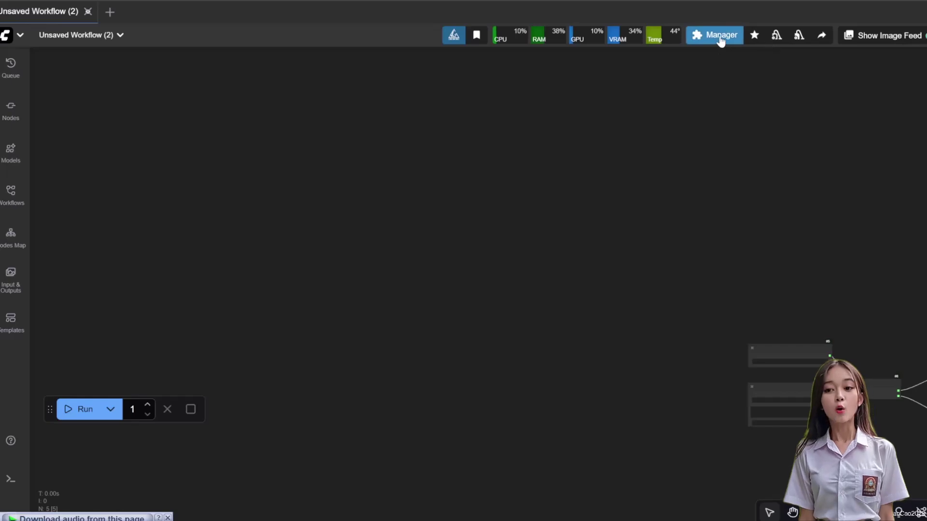
pyautogui.click(720, 36)
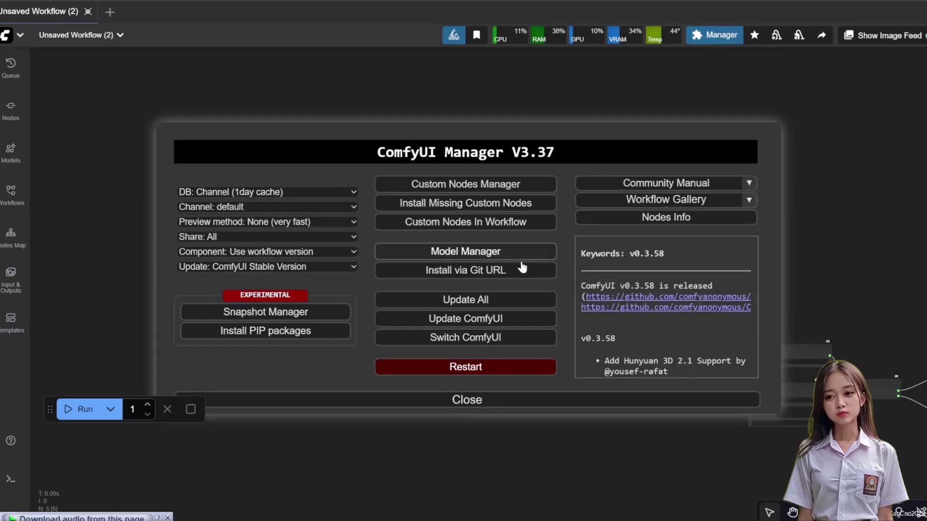
pyautogui.click(447, 185)
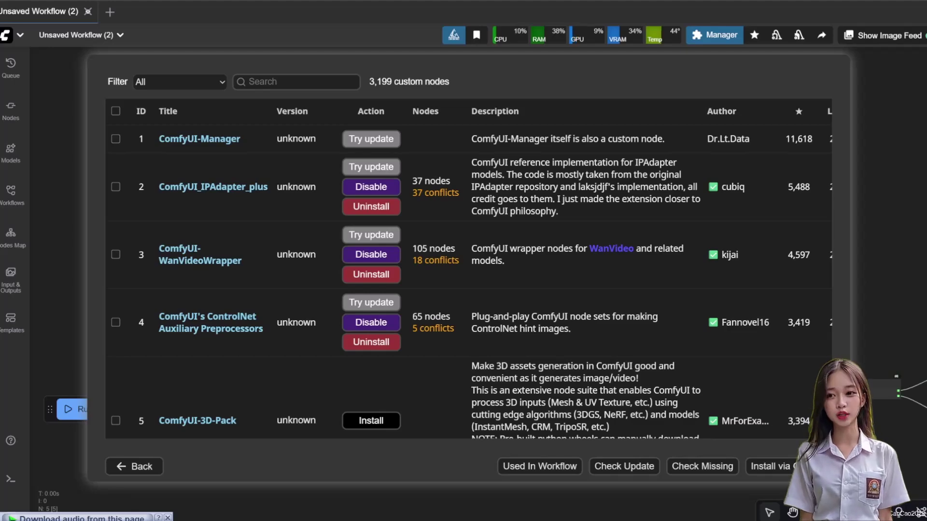
pyautogui.hotkey('alt', 'Tab')
pyautogui.scroll(5, 363, 319)
pyautogui.scroll(3, 363, 298)
pyautogui.scroll(-8, 363, 297)
pyautogui.scroll(-5, 376, 313)
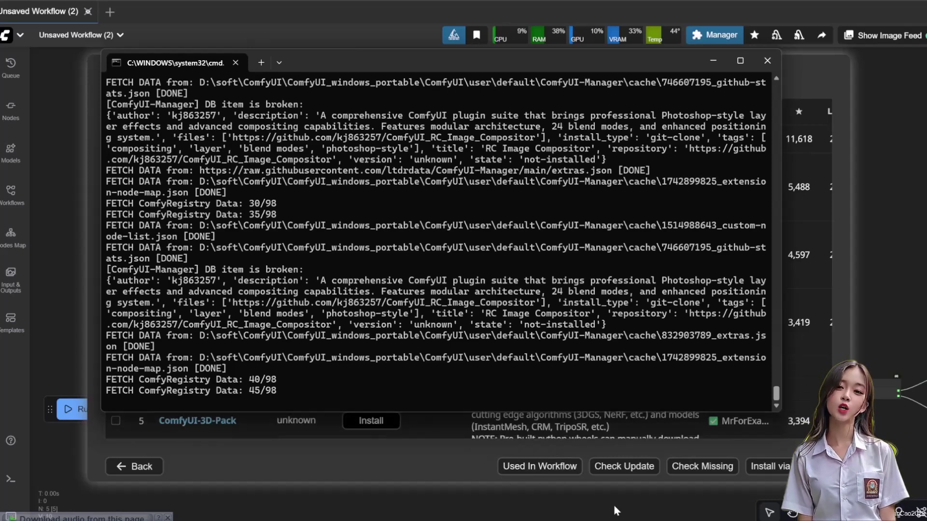
pyautogui.click(147, 468)
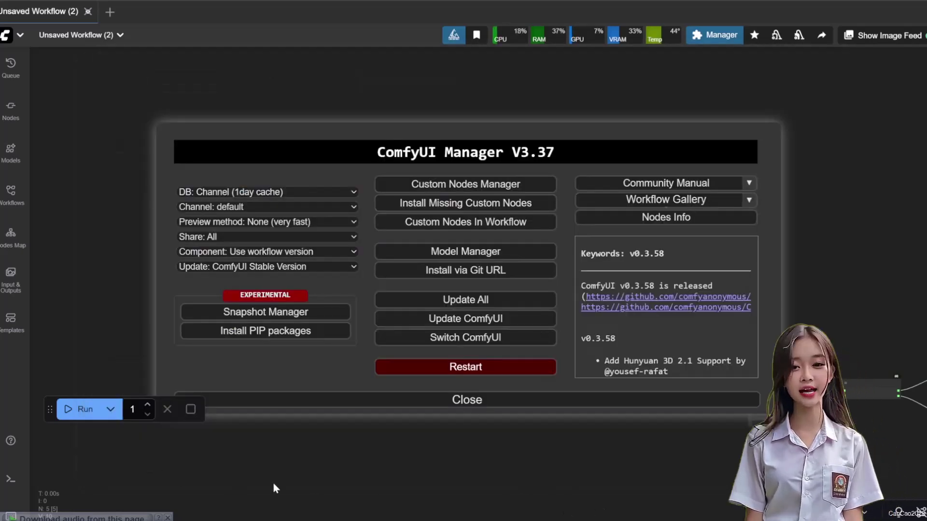
pyautogui.click(468, 397)
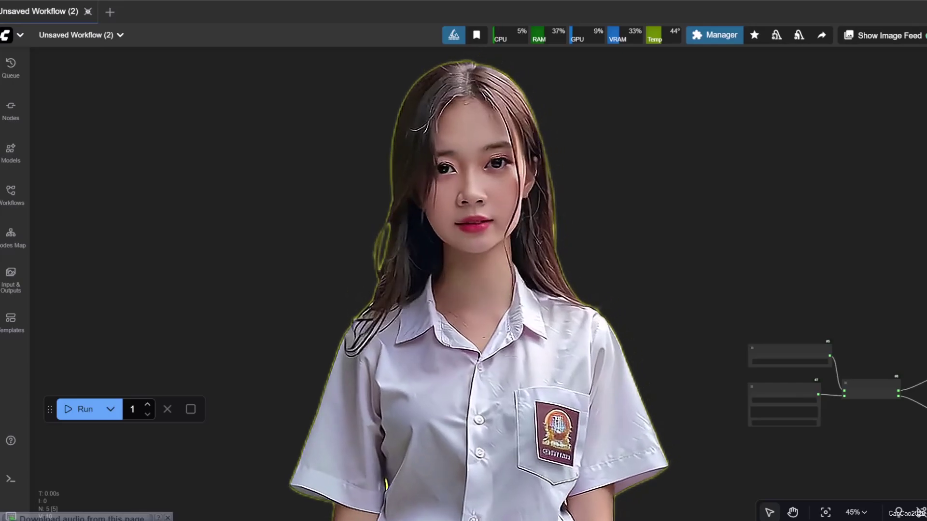